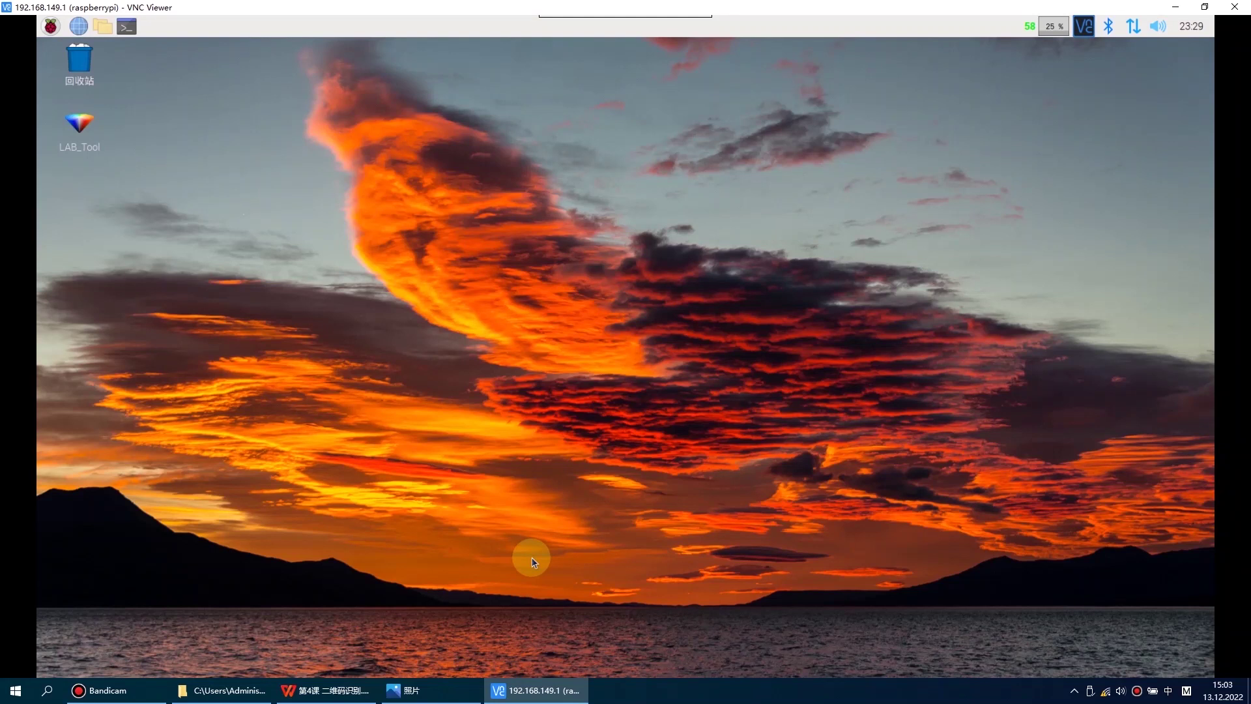
Open a terminal on the Pi and change into the TurboPi/Functions directory.
key(ctrl+alt+t)
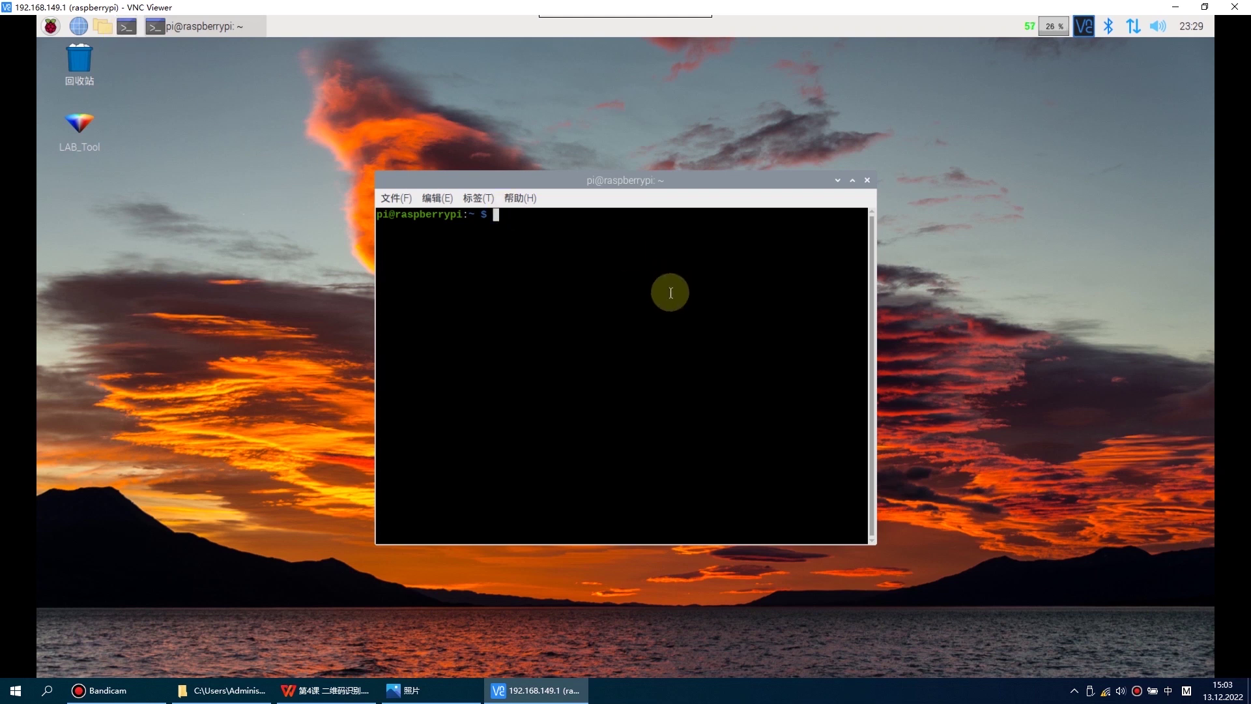
text(cd)
text( Tu)
key(Tab)
text(F)
key(Tab)
key(Return)
text(sudo python3 Q)
Run 'sudo python3 QuickMark.py' to start the QR-code recognition program.
key(Tab)
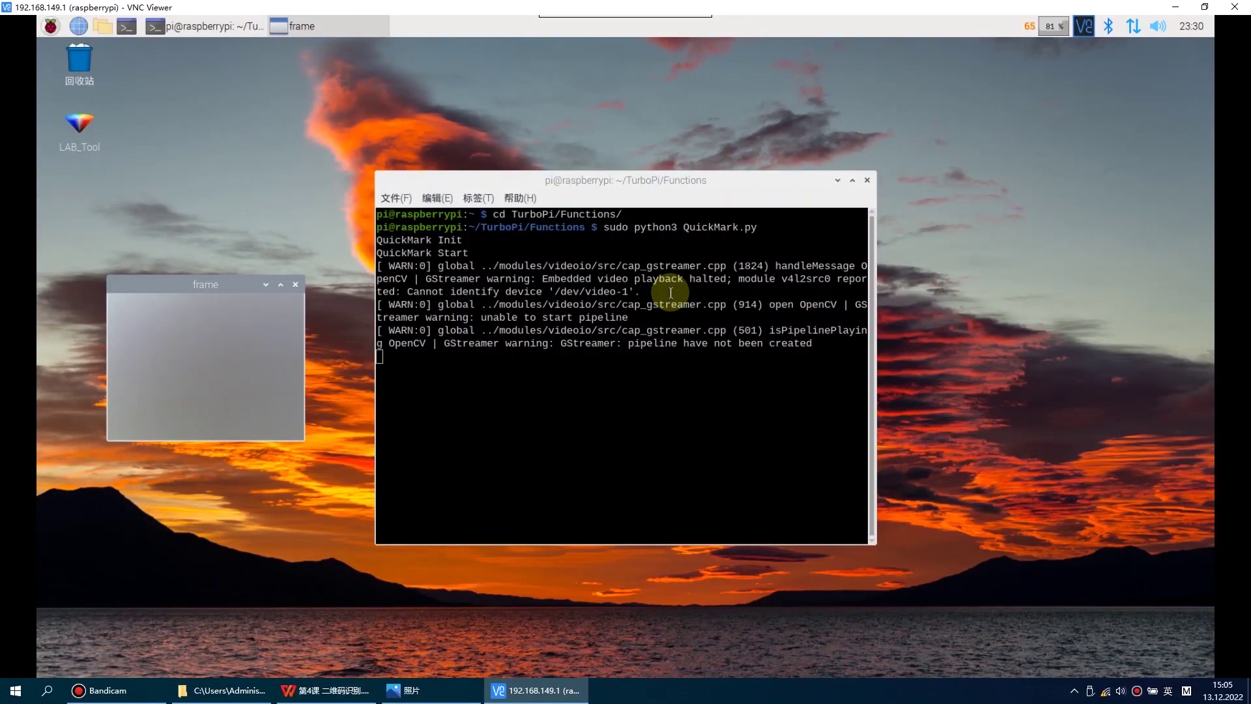
Interrupt the running QuickMark program with Ctrl+C.
key(ctrl+c)
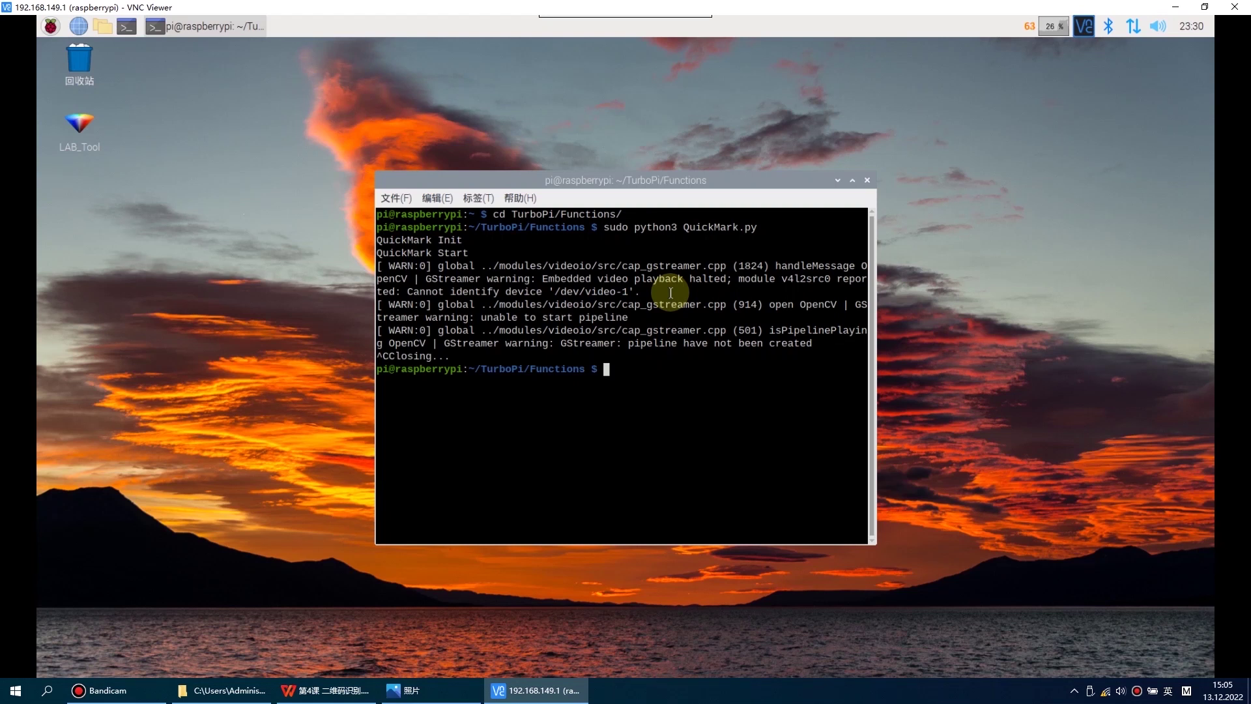
text(exit)
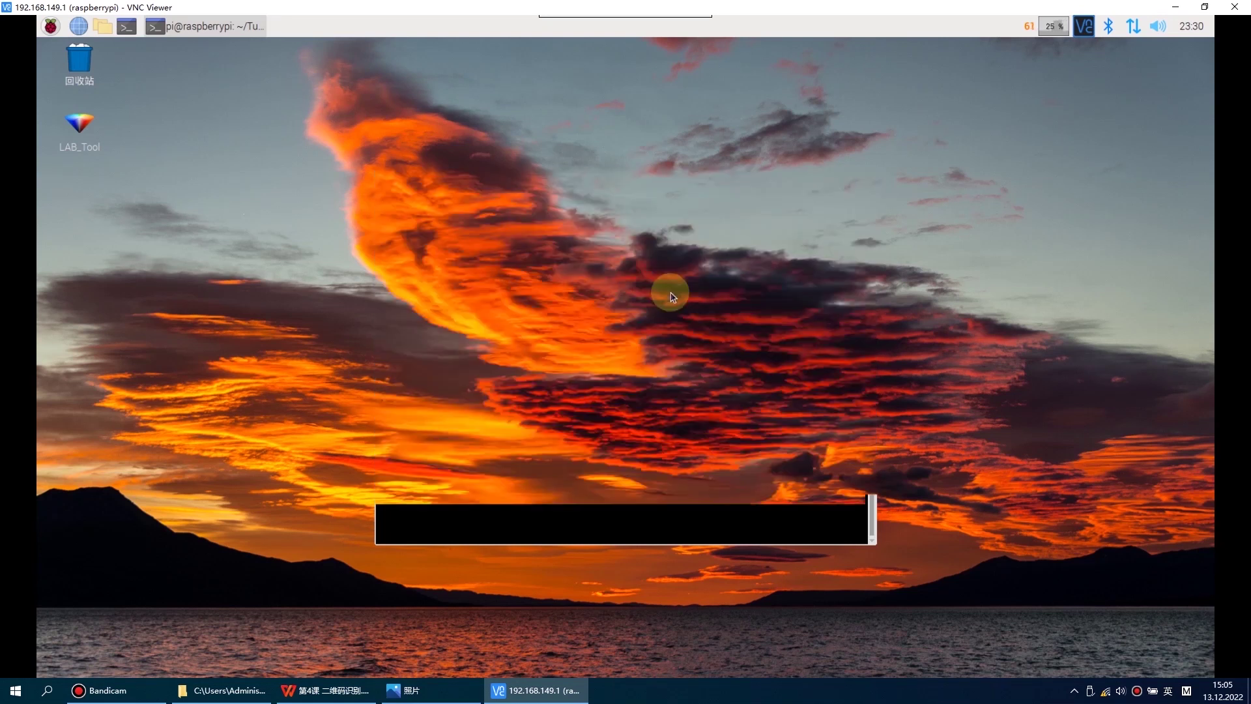